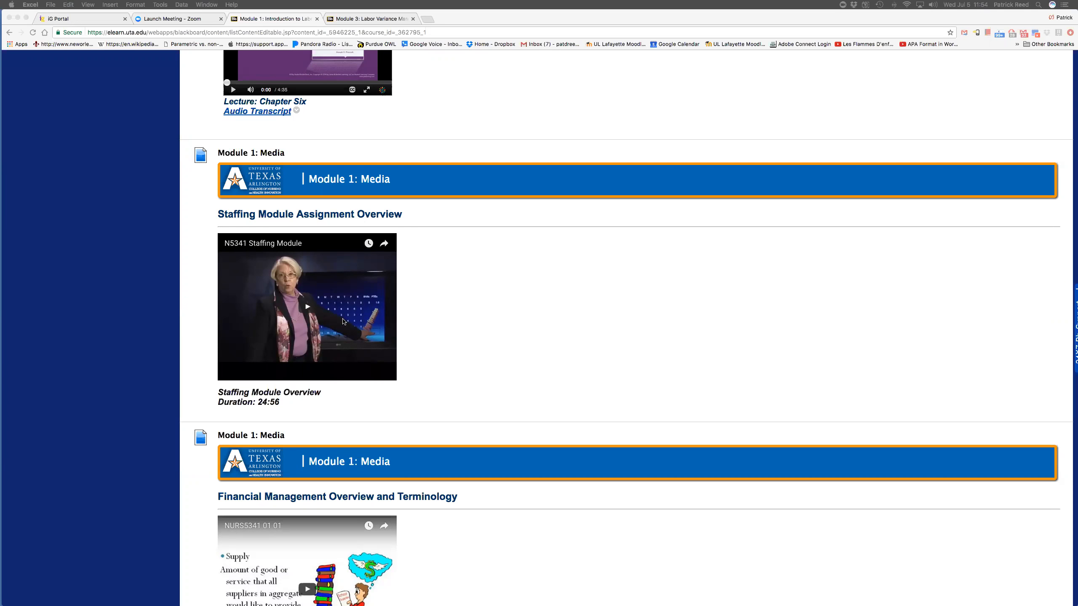
- View the Module 3 staffing assignment on the course page and switch to Sheet1 of the staffing answer workbook in Excel
click(372, 18)
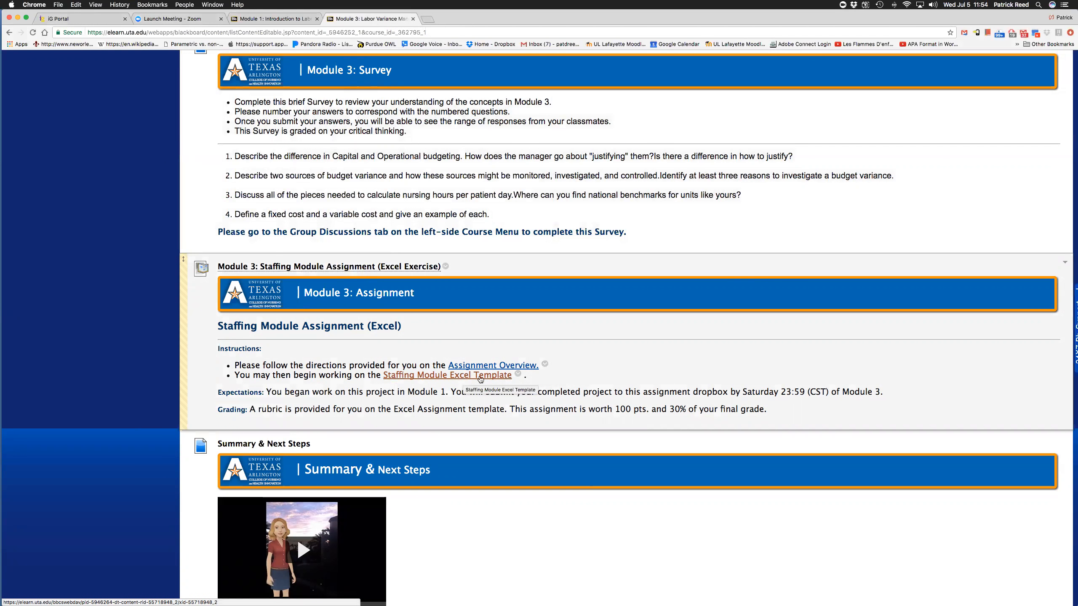
drag(1077, 303, 351, 4)
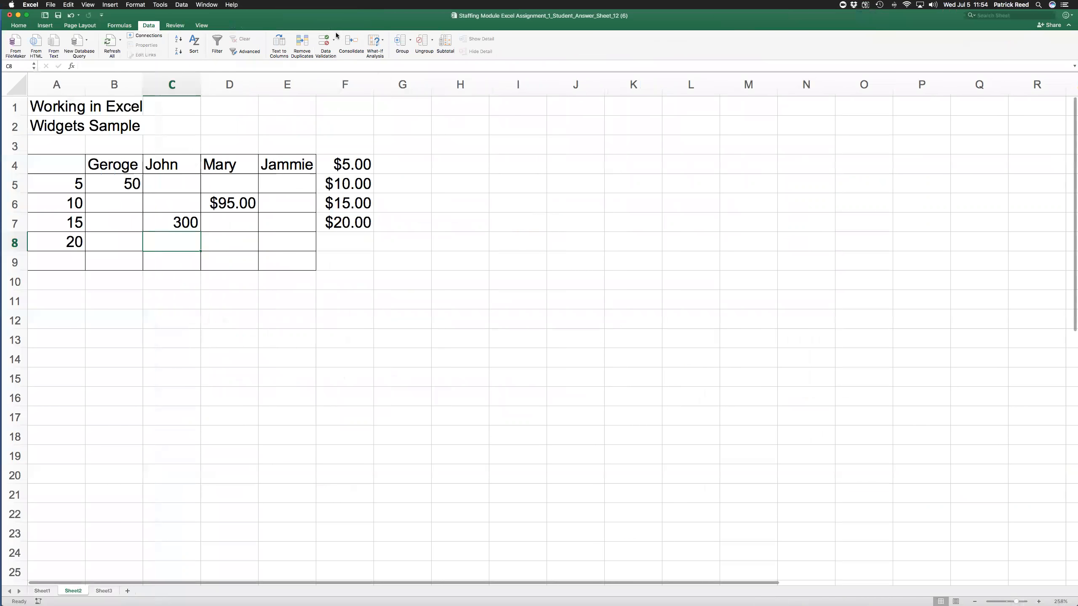
click(41, 591)
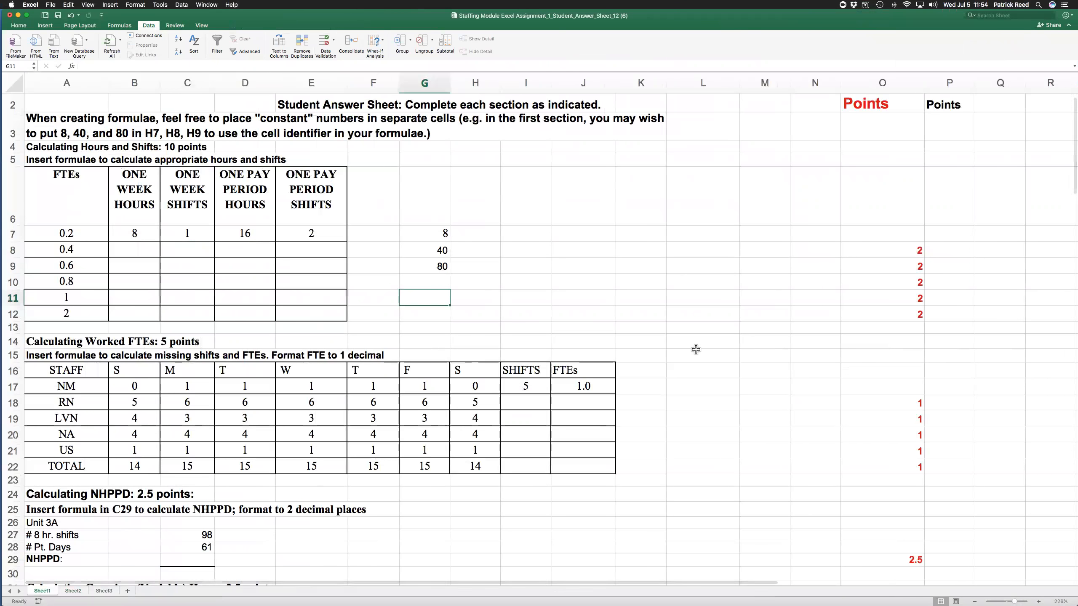
- Clear the constant values from cells G7:G10 beside the hours and shifts table on Sheet1
click(444, 235)
drag(444, 235, 443, 290)
key(Delete)
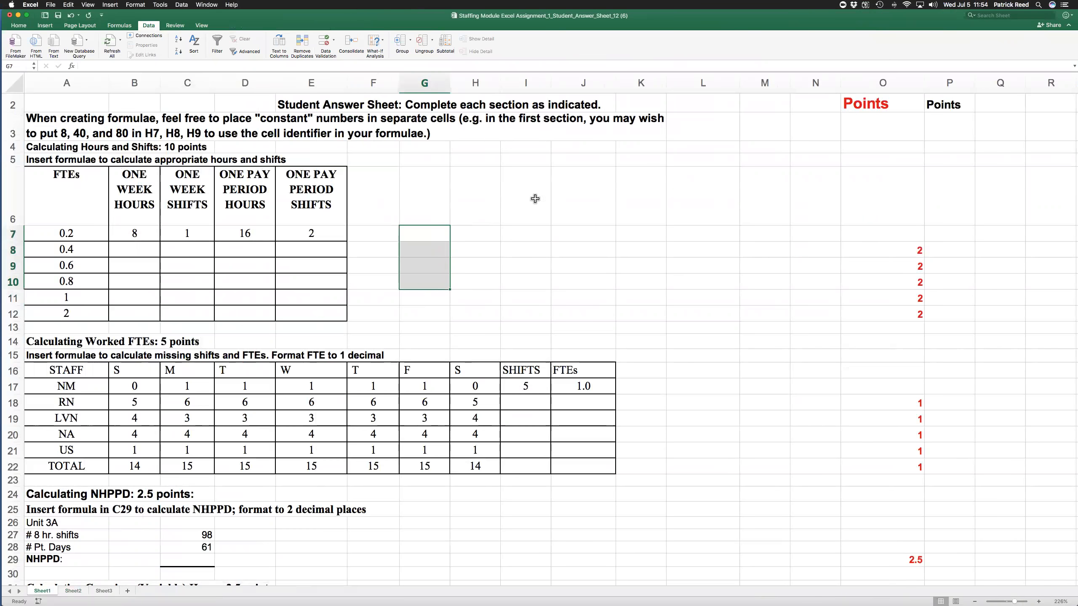
click(516, 212)
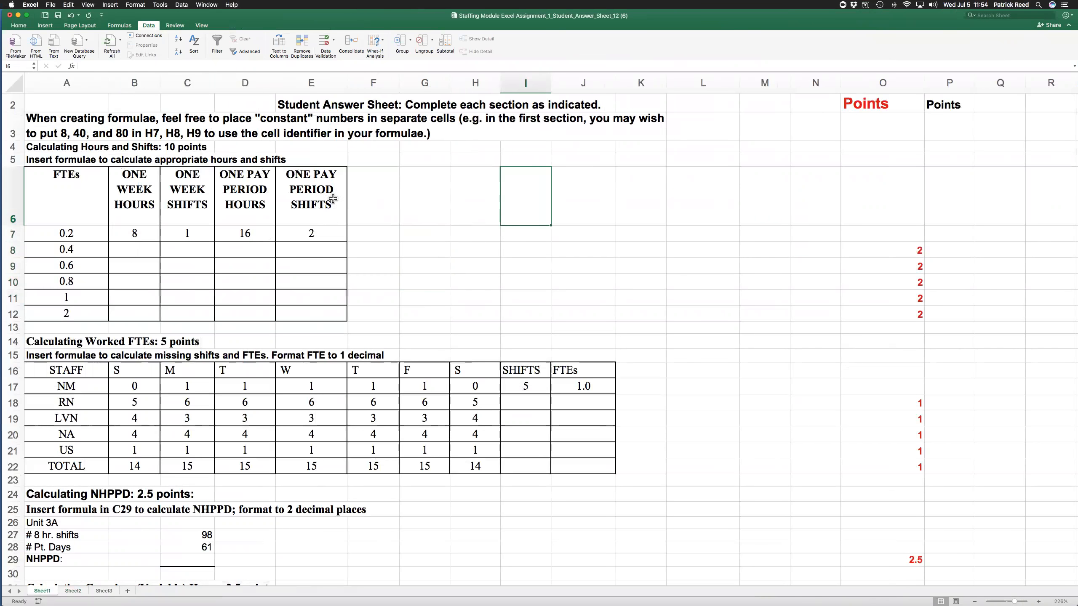
- Enter the constants 8, 40 and 80 in cells G7, G8 and G9
click(420, 234)
text(8)
key(Return)
text(40)
key(Return)
text(80)
key(Return)
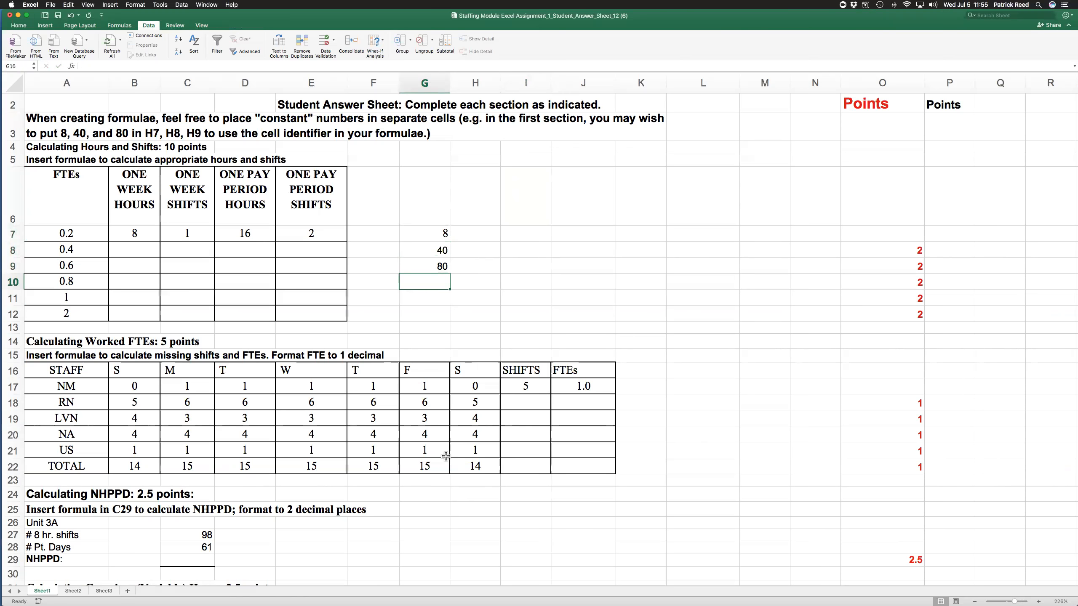
- Look through the assignment sections on Sheet1, from worked FTEs down to the acuity questions, and return to the start
scroll(446, 456, down, 20)
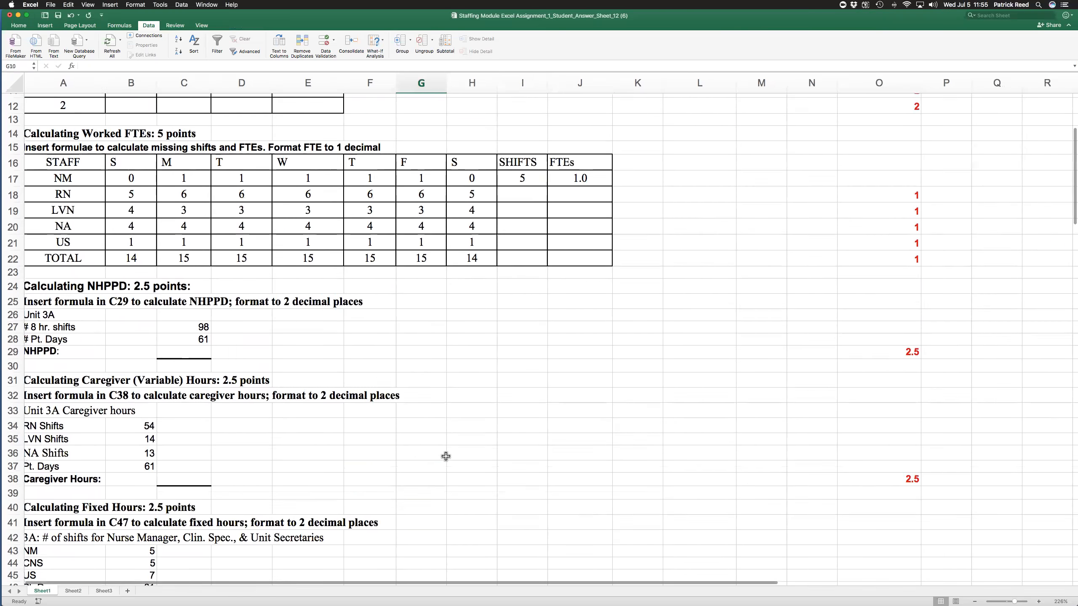
scroll(445, 456, up, 1)
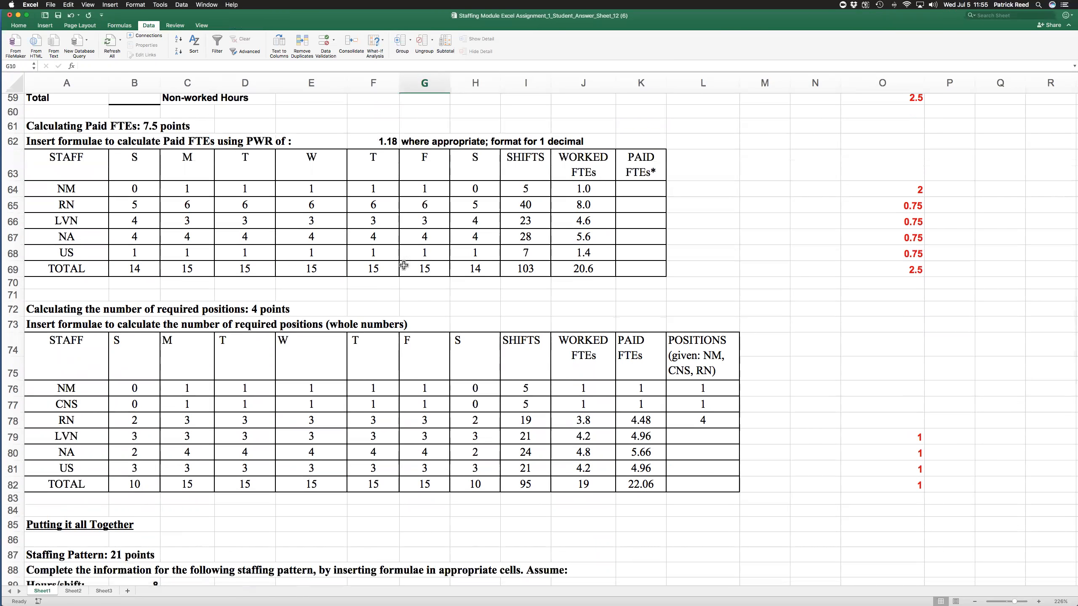
scroll(370, 274, down, 5)
scroll(369, 275, down, 2)
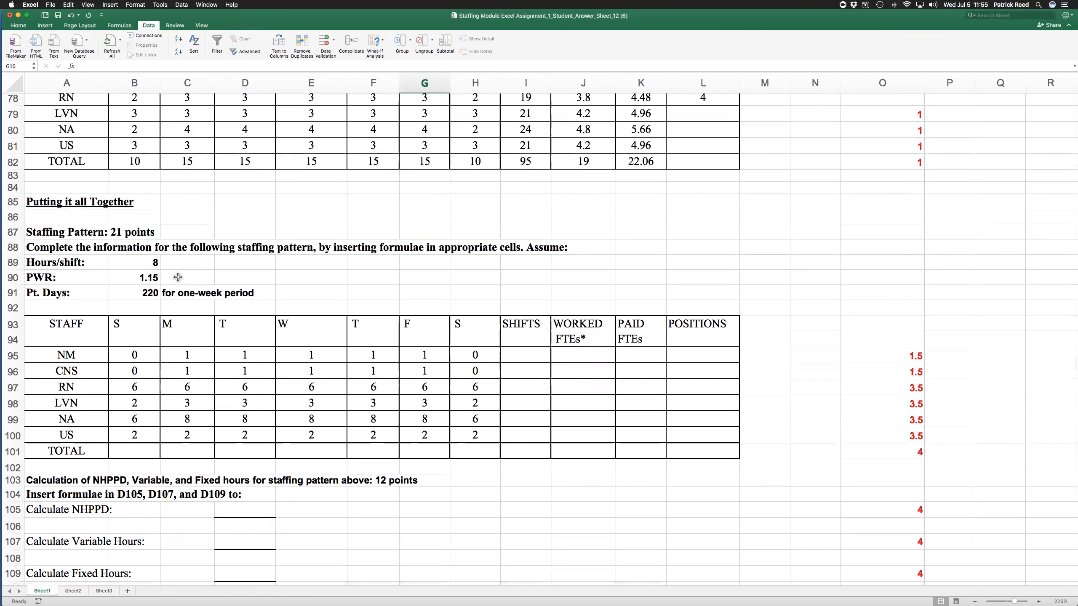
scroll(289, 280, down, 6)
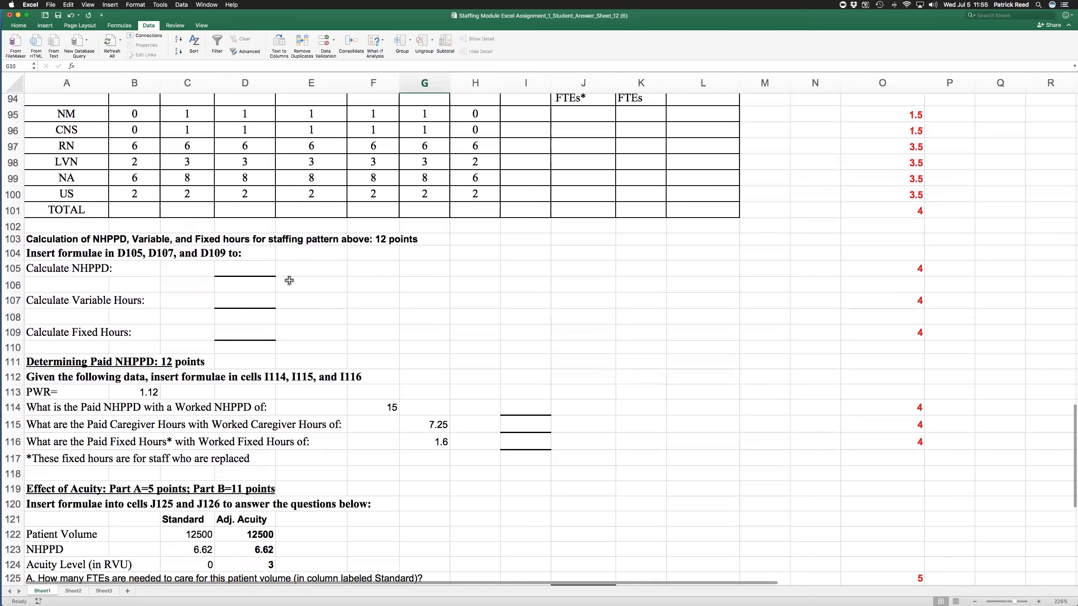
scroll(289, 280, down, 2)
scroll(289, 280, up, 15)
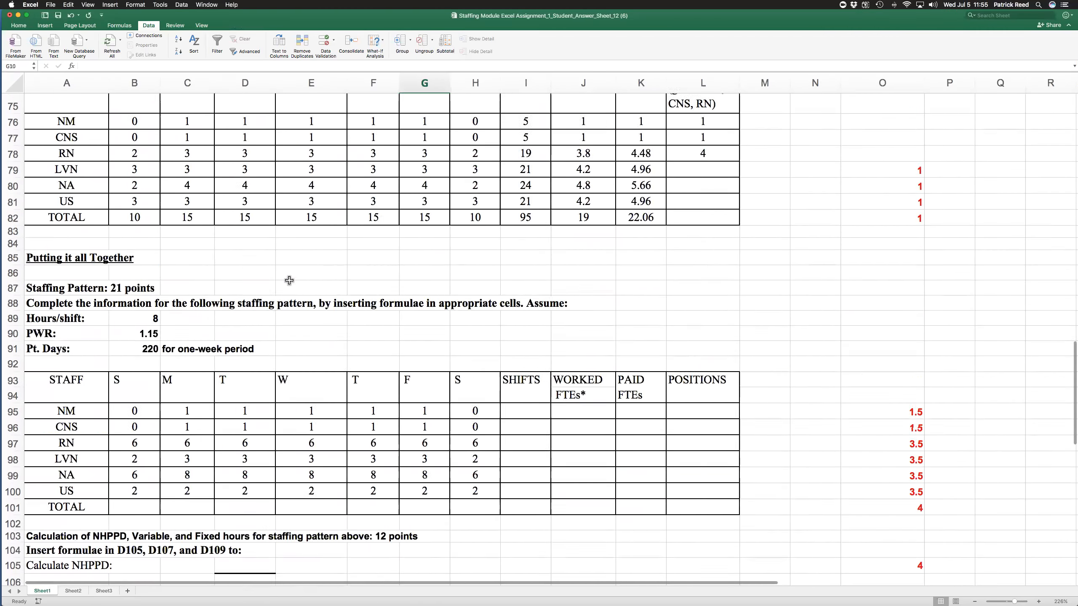
scroll(289, 280, up, 11)
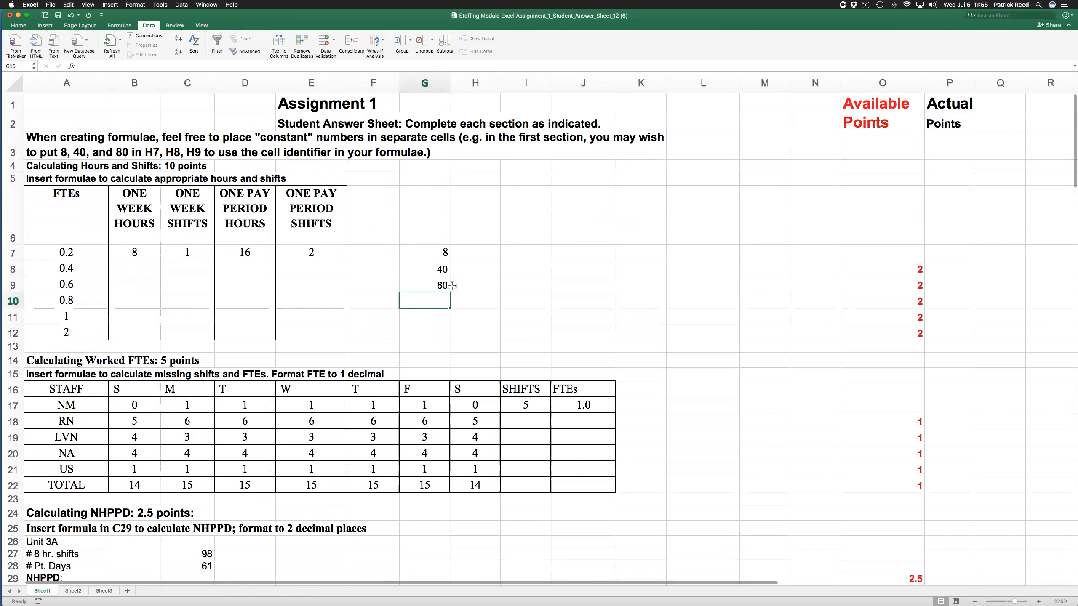
- Clear the existing sample results from cells B5:D7 in the widgets table on Sheet2
click(78, 593)
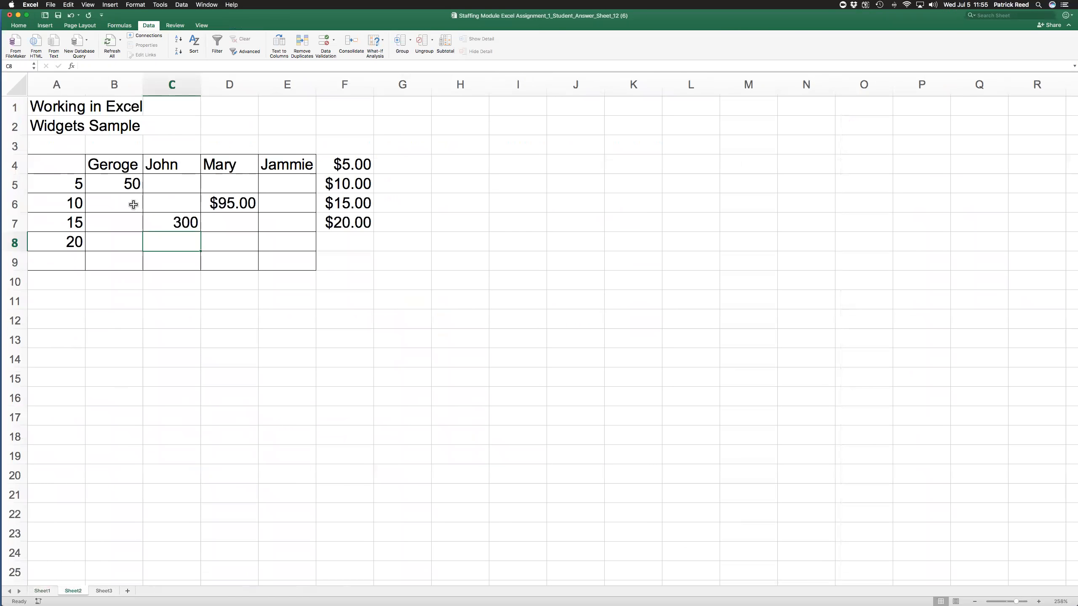
drag(127, 180, 228, 215)
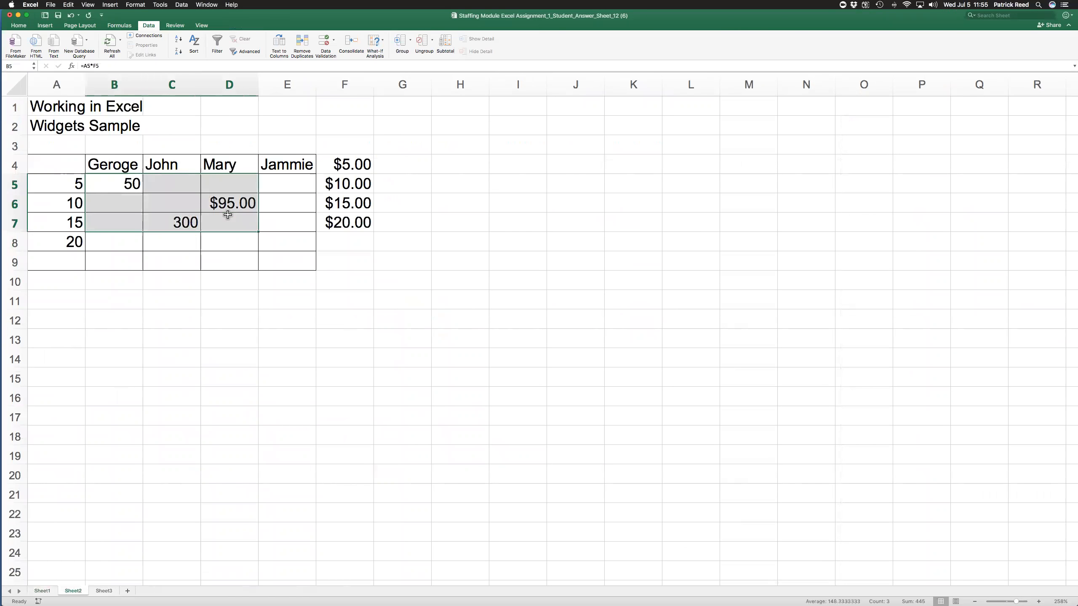
key(Delete)
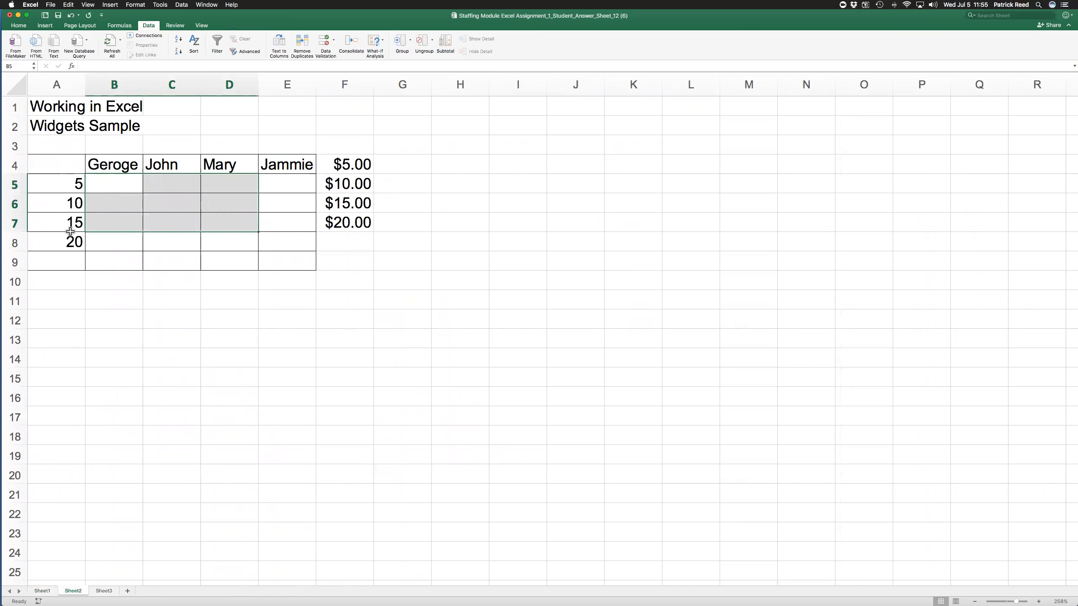
- Enter the formula =A5*F5 in cell B5 to multiply the widget count by its price
click(119, 169)
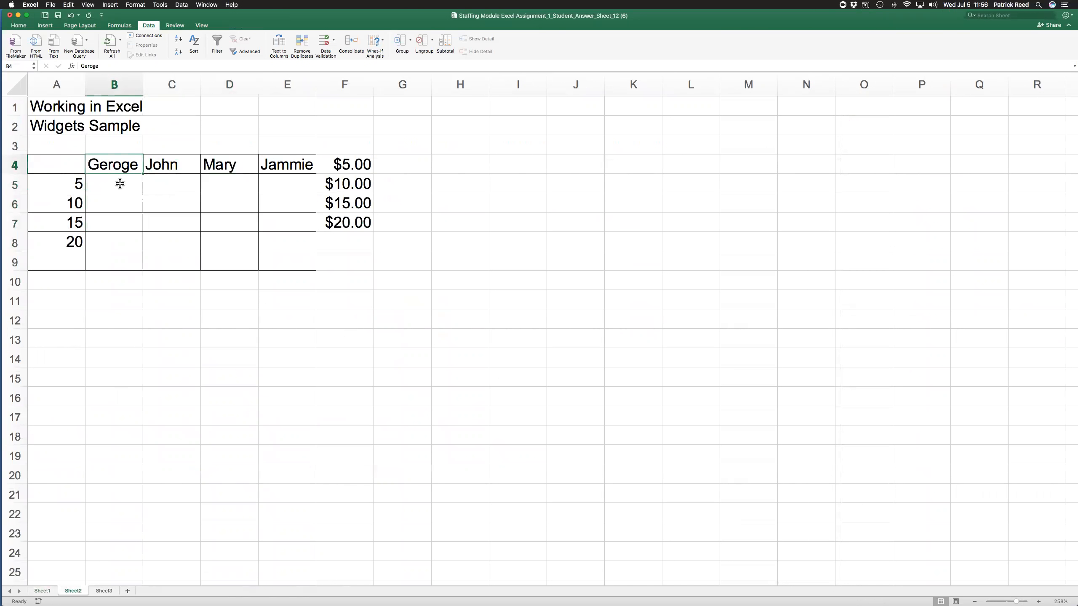
click(120, 184)
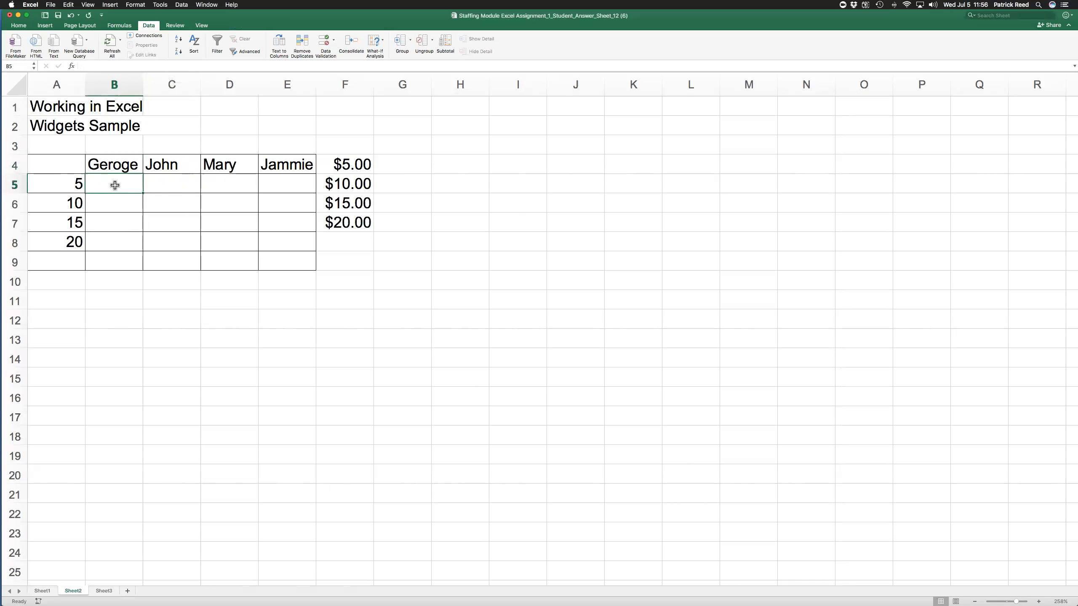
text(=)
click(72, 185)
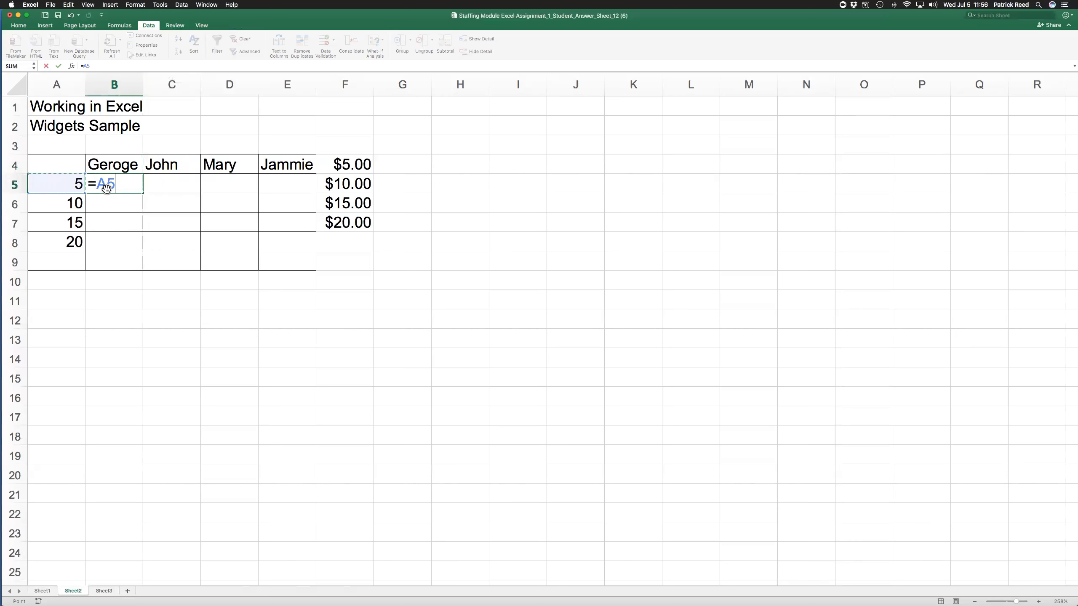
text(*)
click(356, 184)
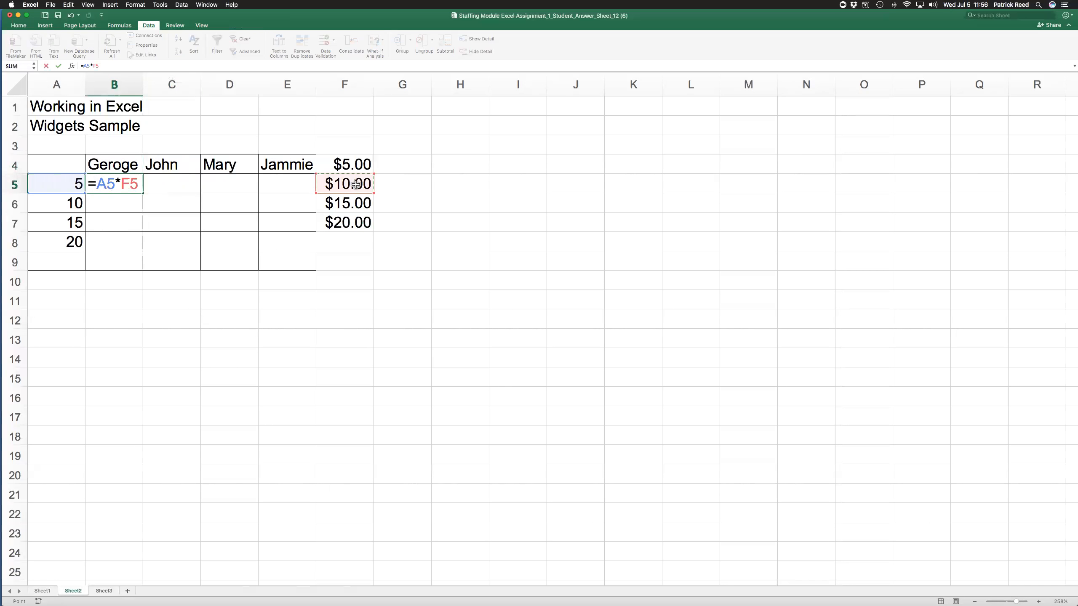
key(Return)
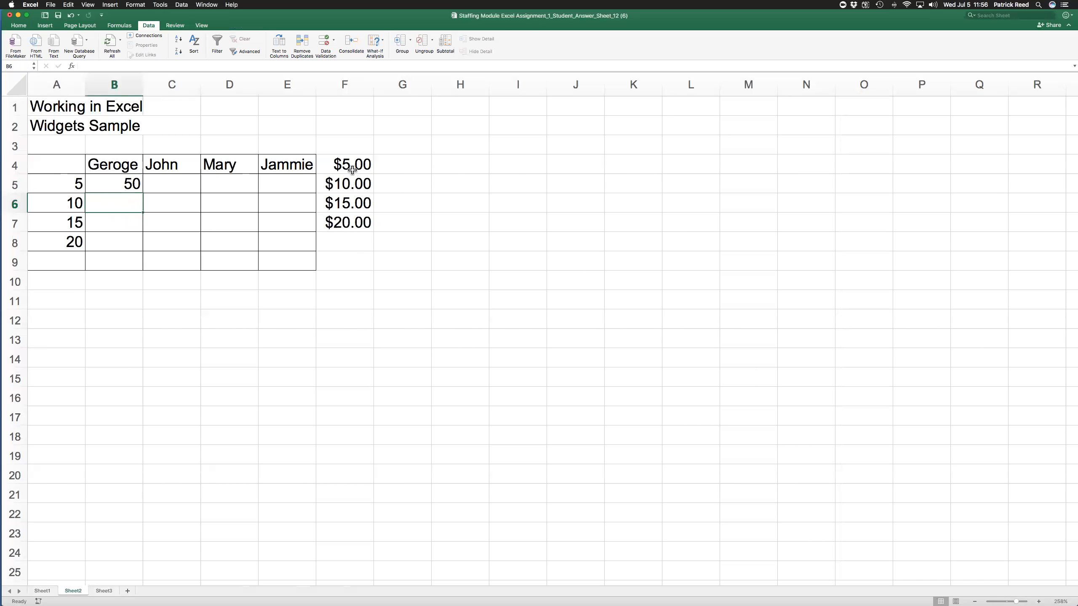
- Check the number format of the price cells F4:F8 without changing it
drag(354, 164, 352, 235)
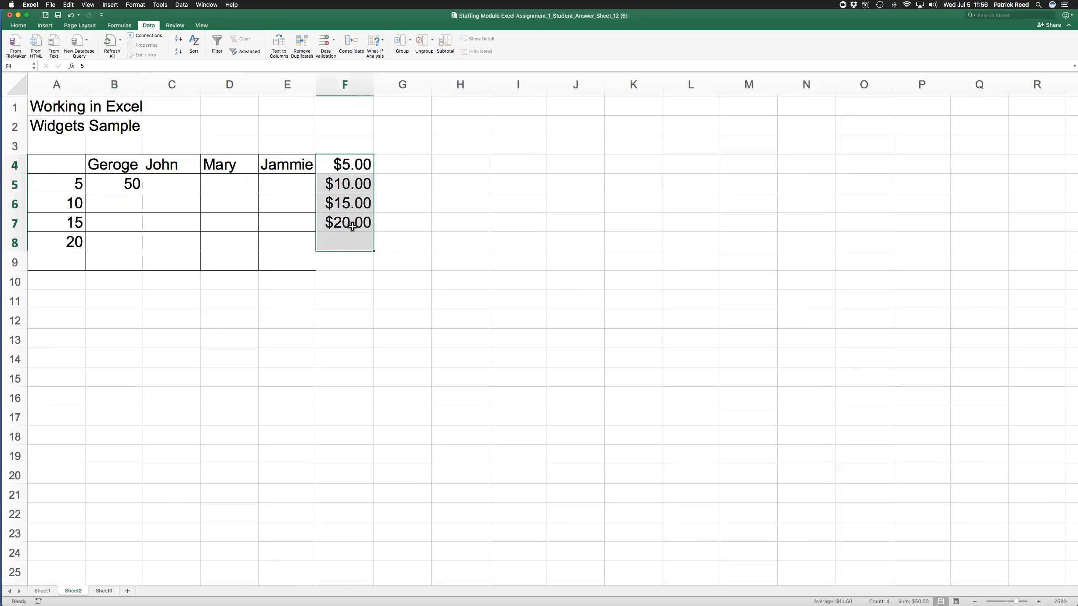
right_click(349, 193)
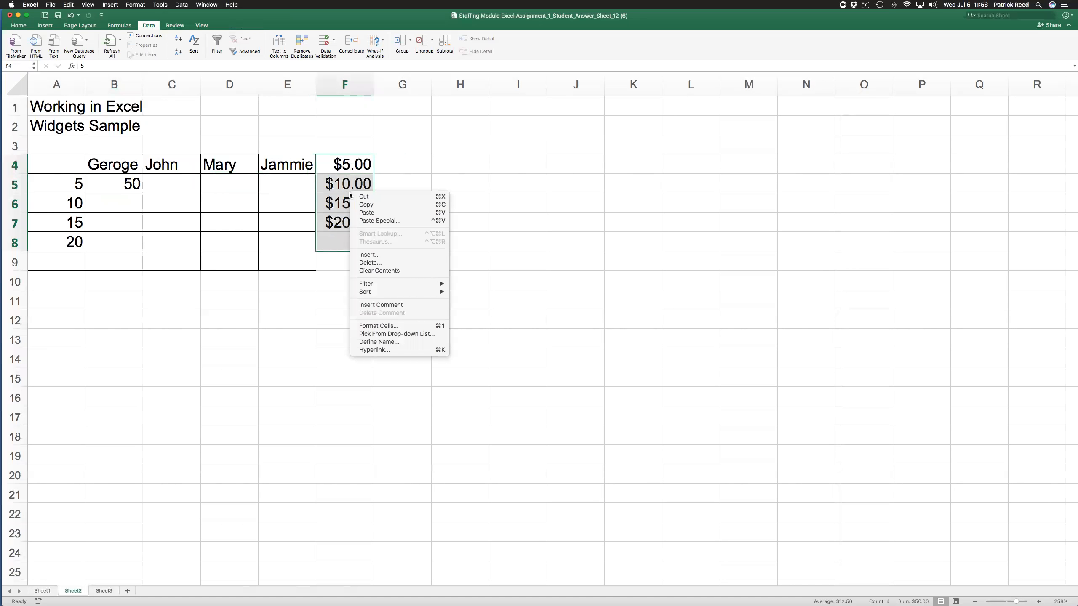
click(377, 326)
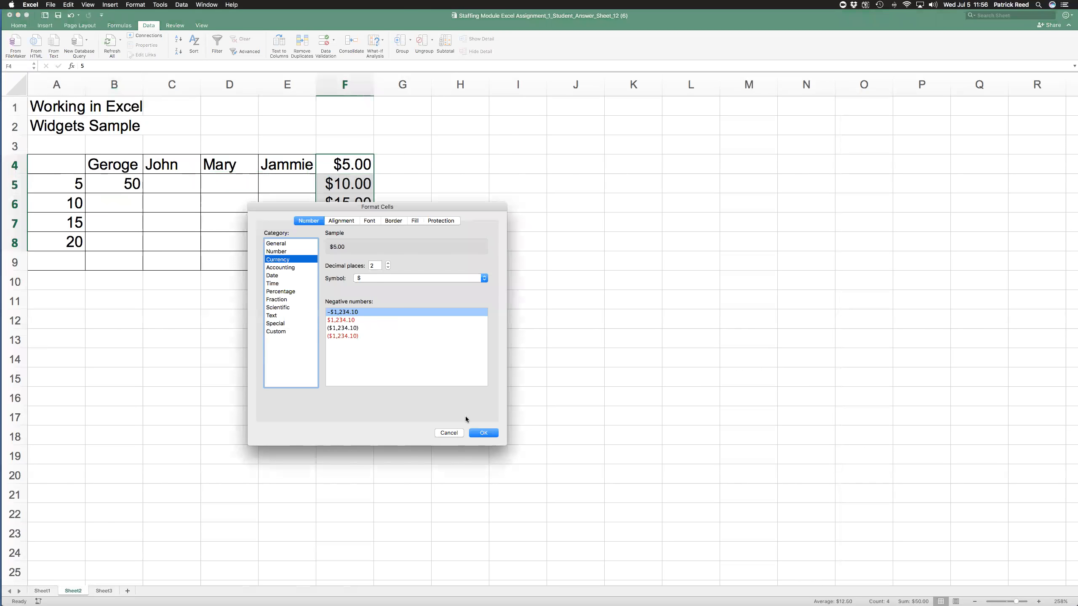
click(449, 434)
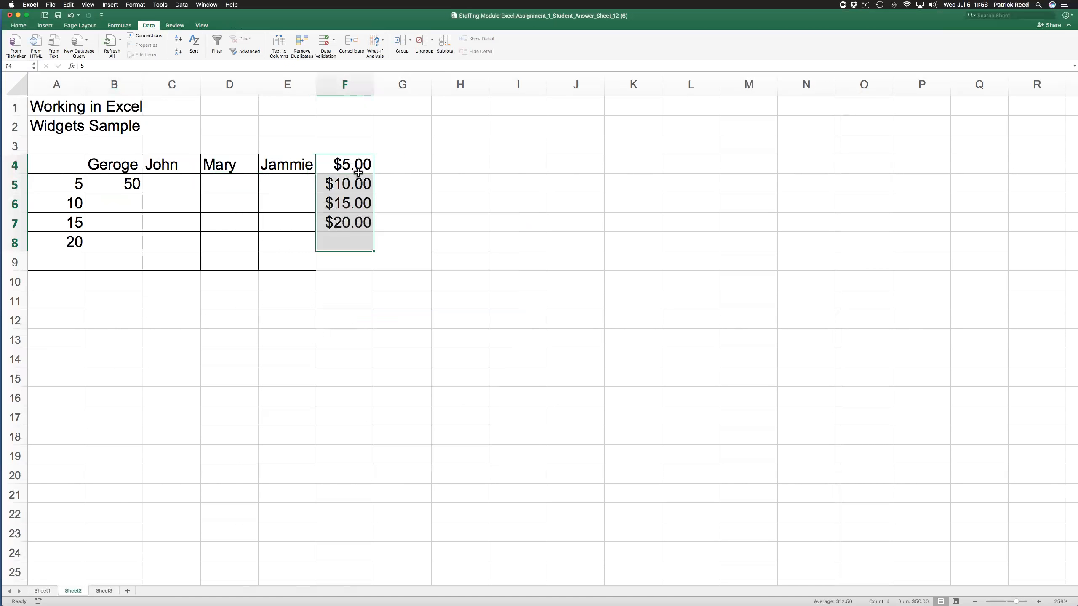
- Enter the formula =(A6*F6)-F6 in cell C6 to multiply quantity by price and subtract one price
click(171, 204)
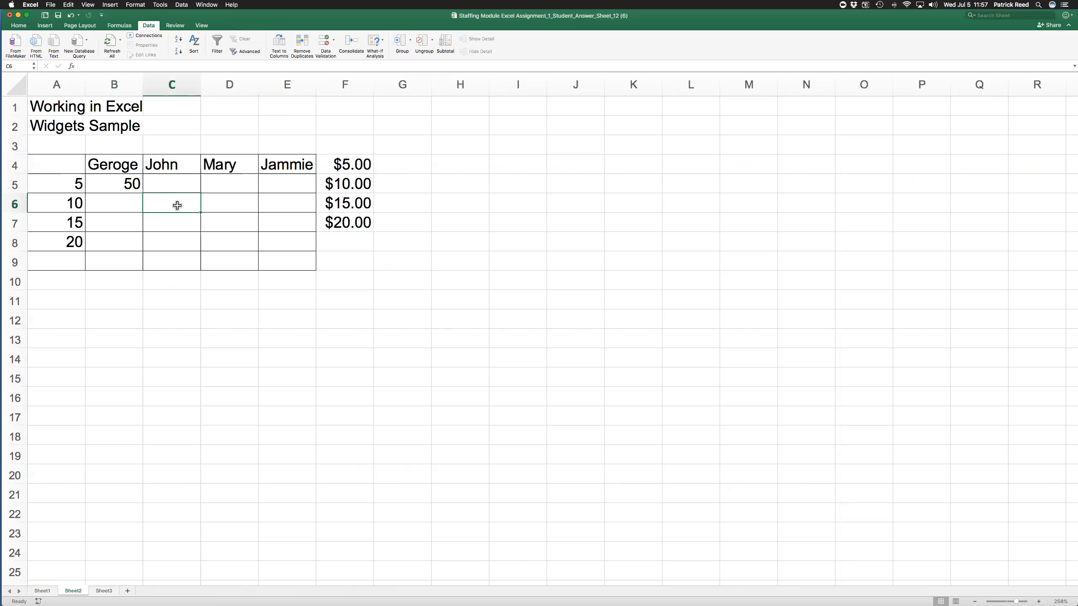
text(=)
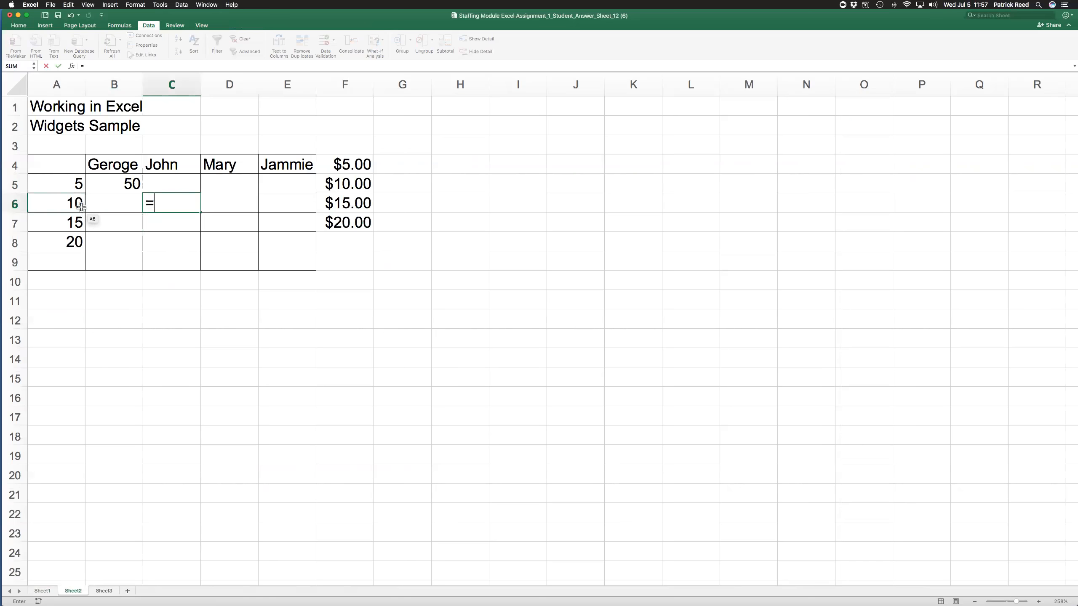
click(77, 205)
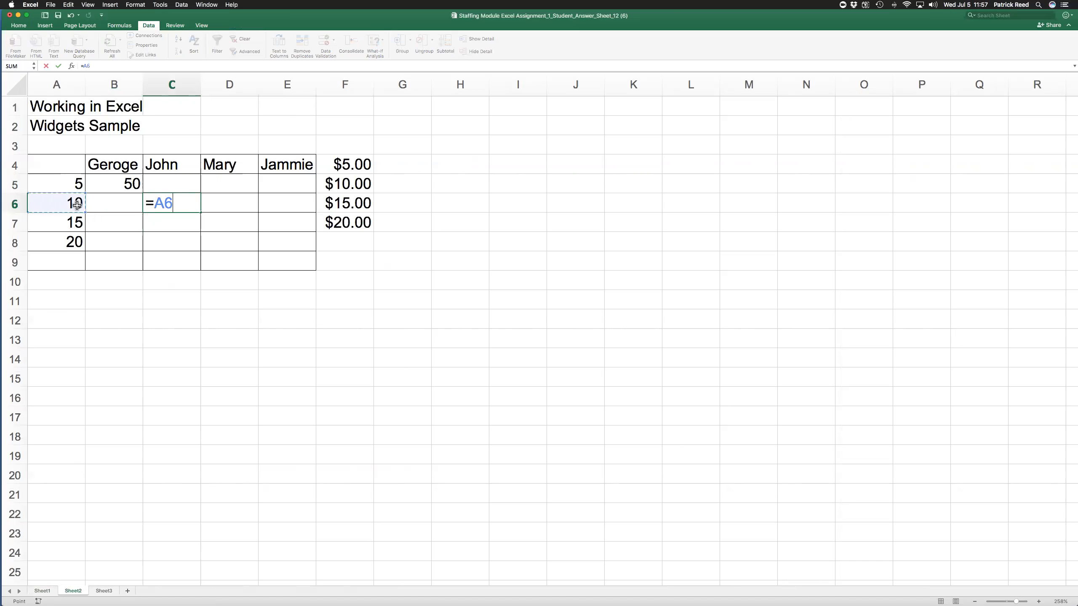
key(BackSpace)
key(BackSpace)
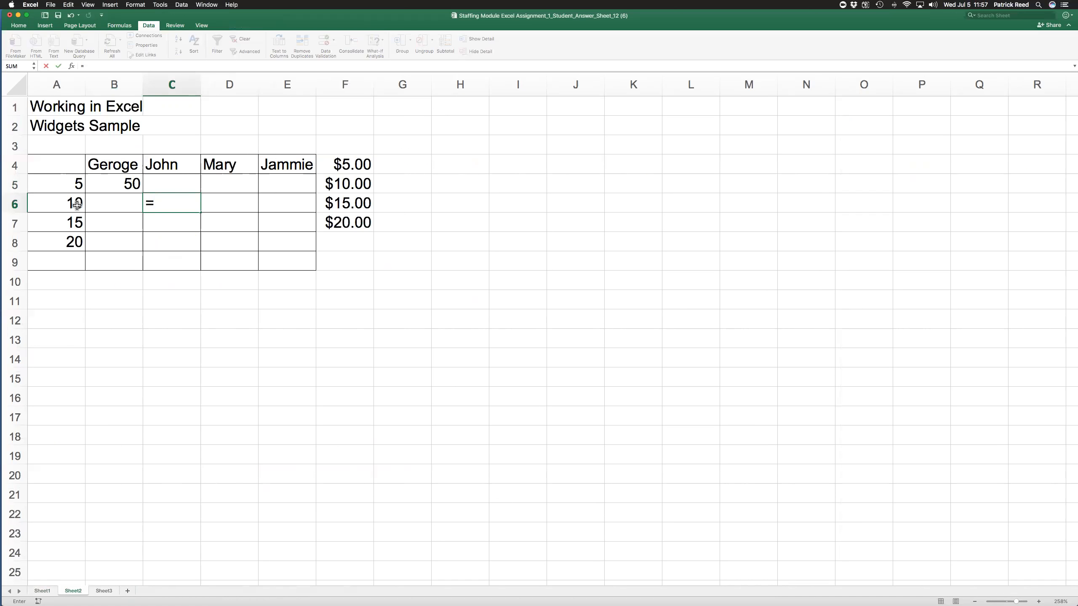
text(()
click(59, 203)
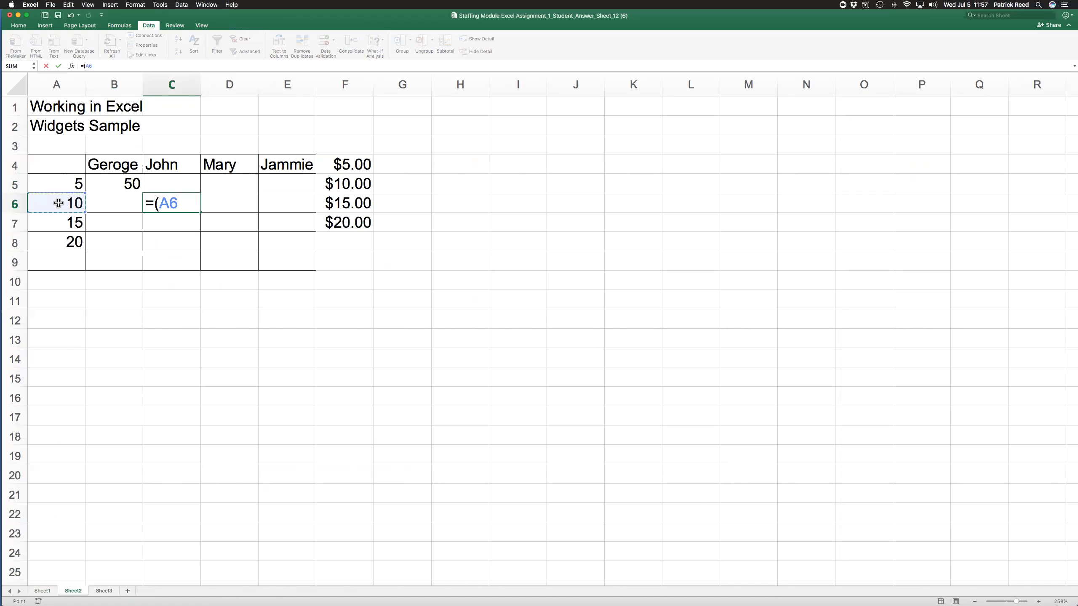
click(361, 202)
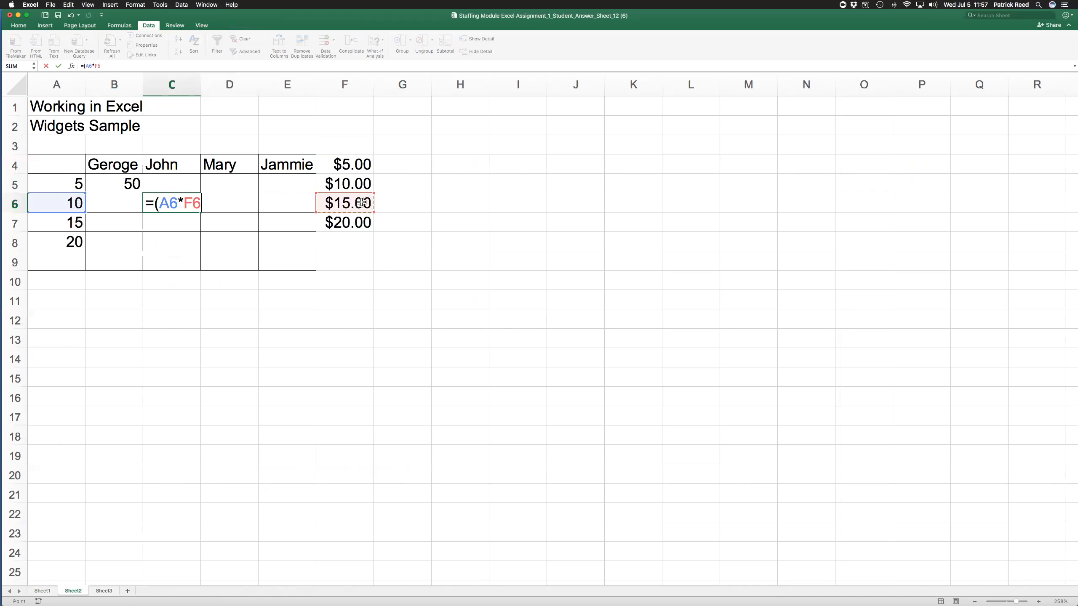
text()-)
click(362, 203)
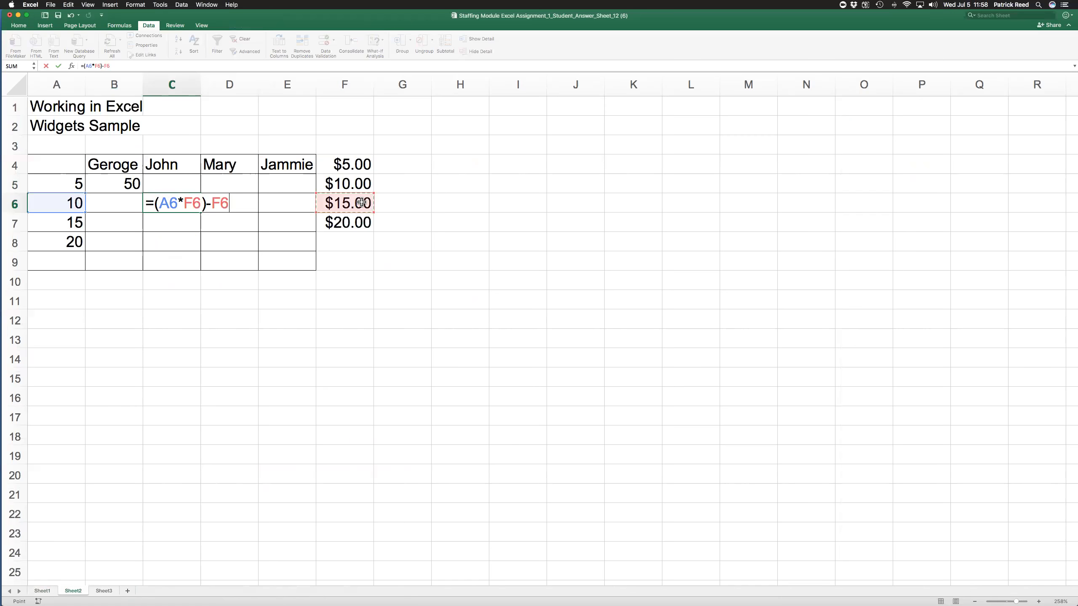
key(Return)
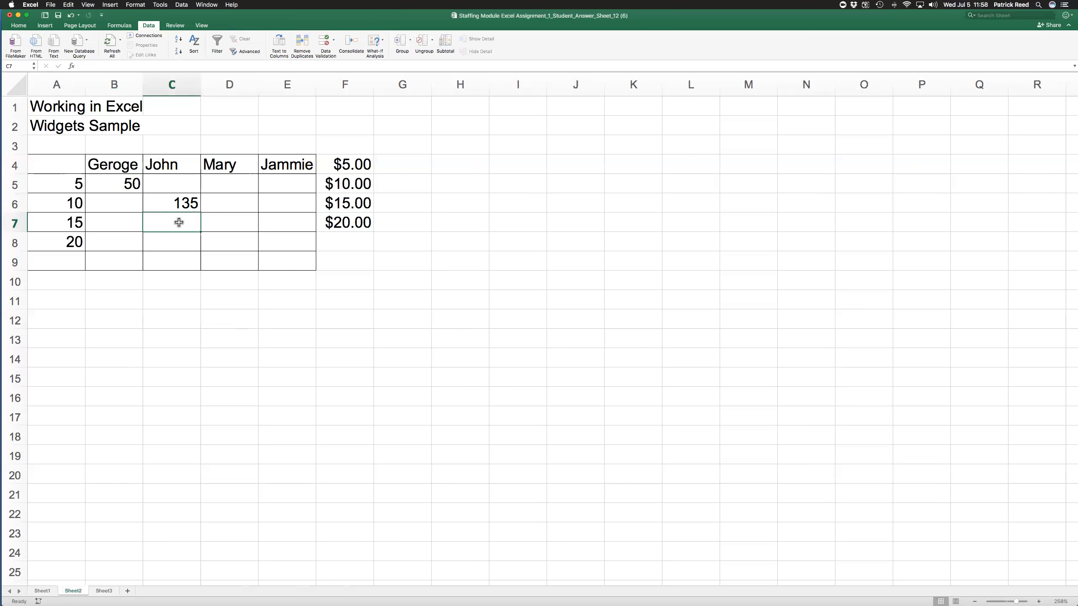
- Enter the formula =(A7*F4)-F4 in cell D7, using the price in F4
click(225, 222)
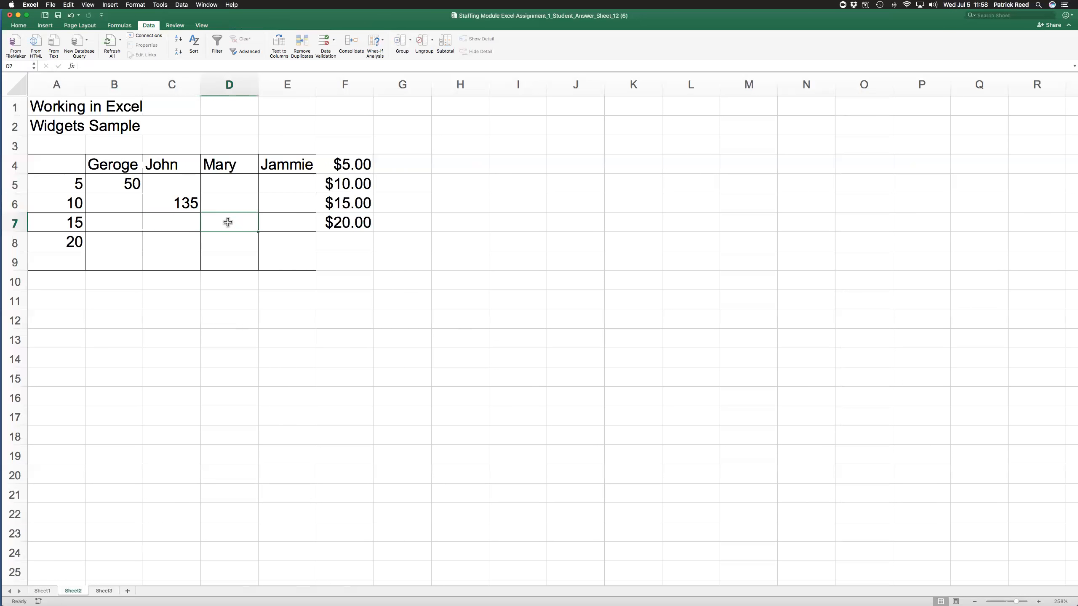
text(=)
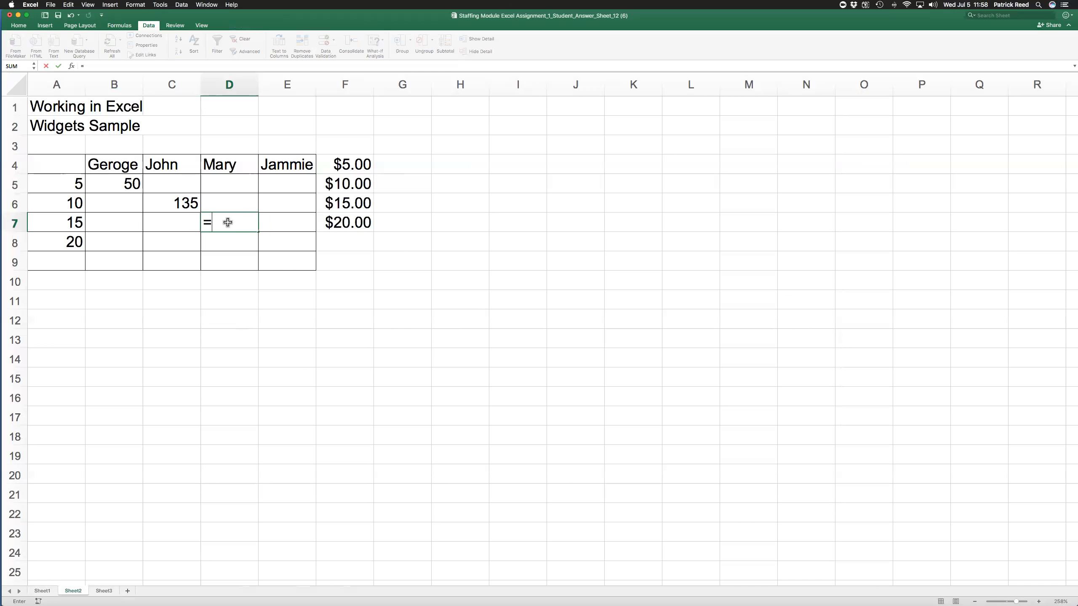
text(()
click(62, 223)
text(*)
click(358, 166)
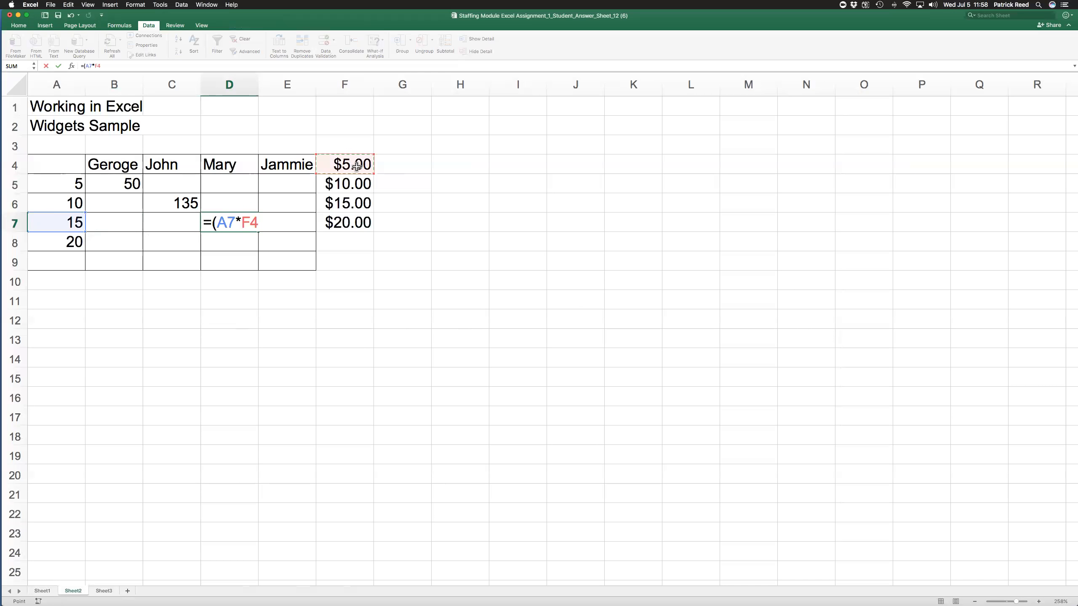
text()-)
click(356, 165)
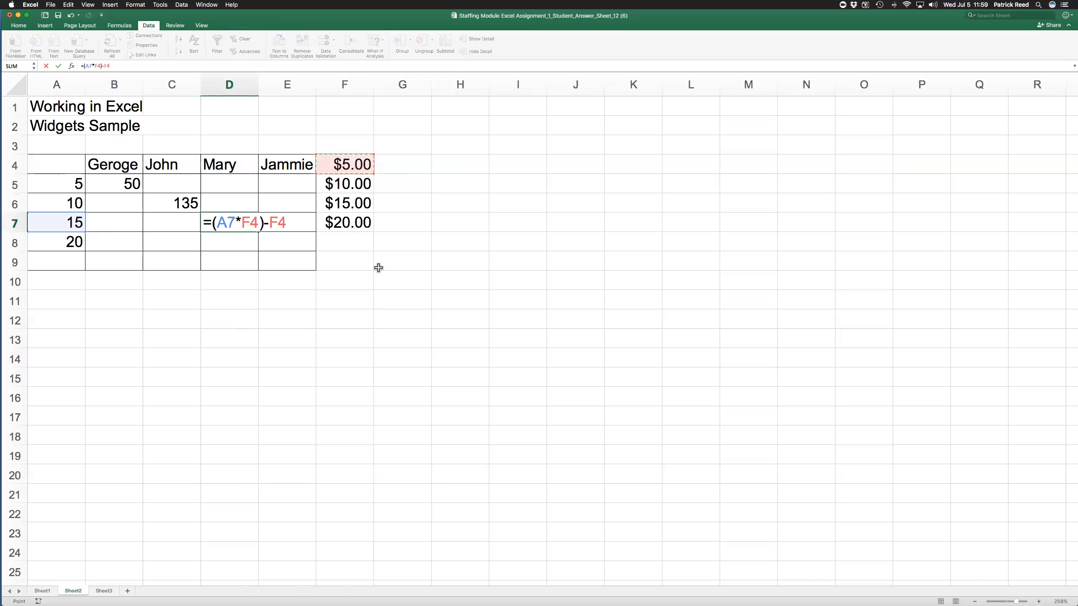
key(Return)
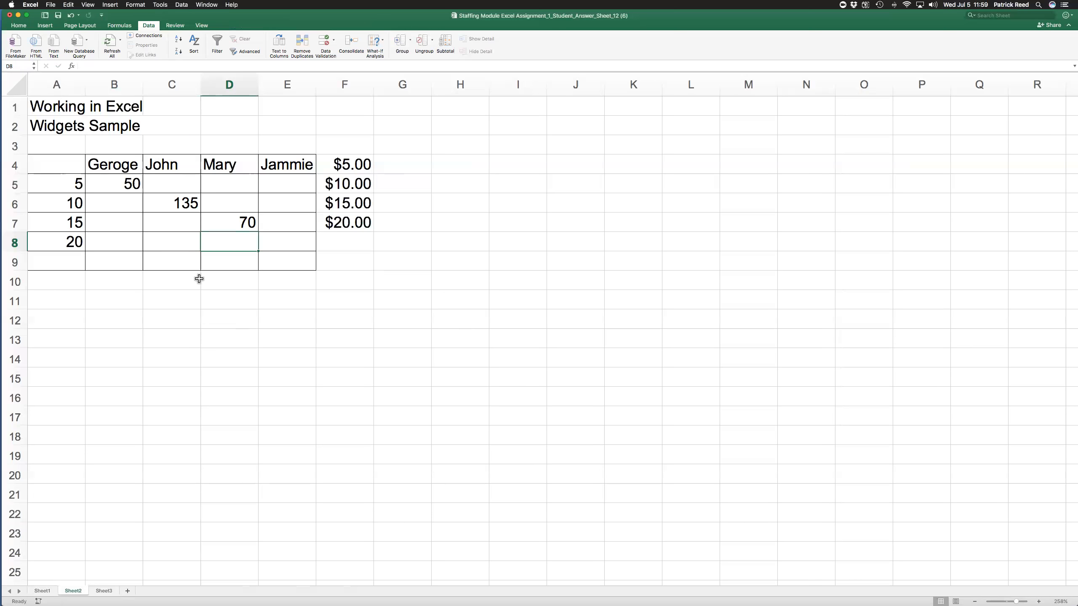
- Review the formulas stored in cells D7 and B5
click(239, 222)
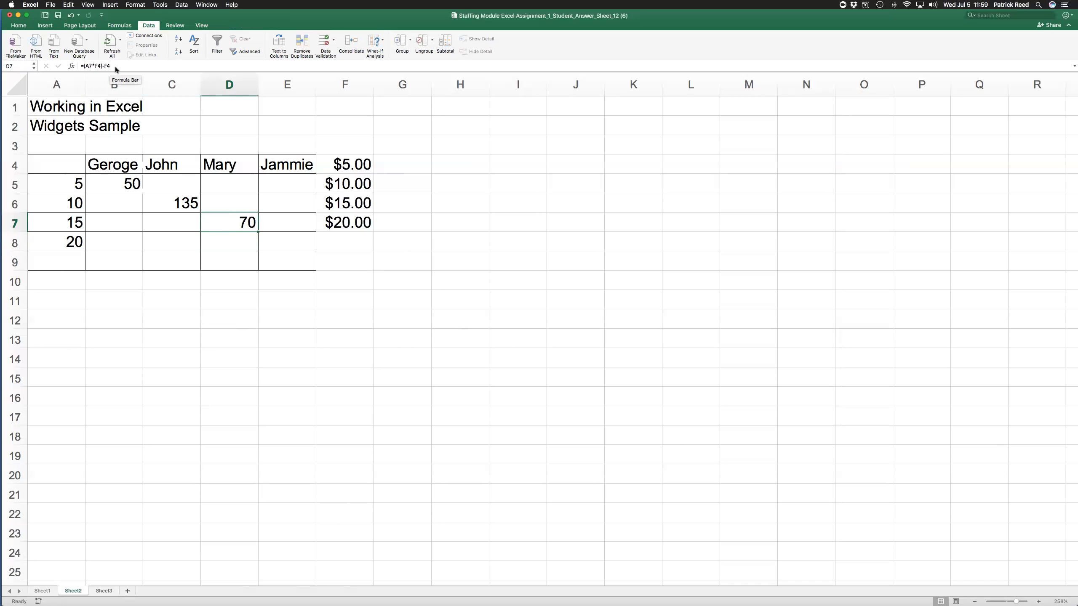
click(123, 181)
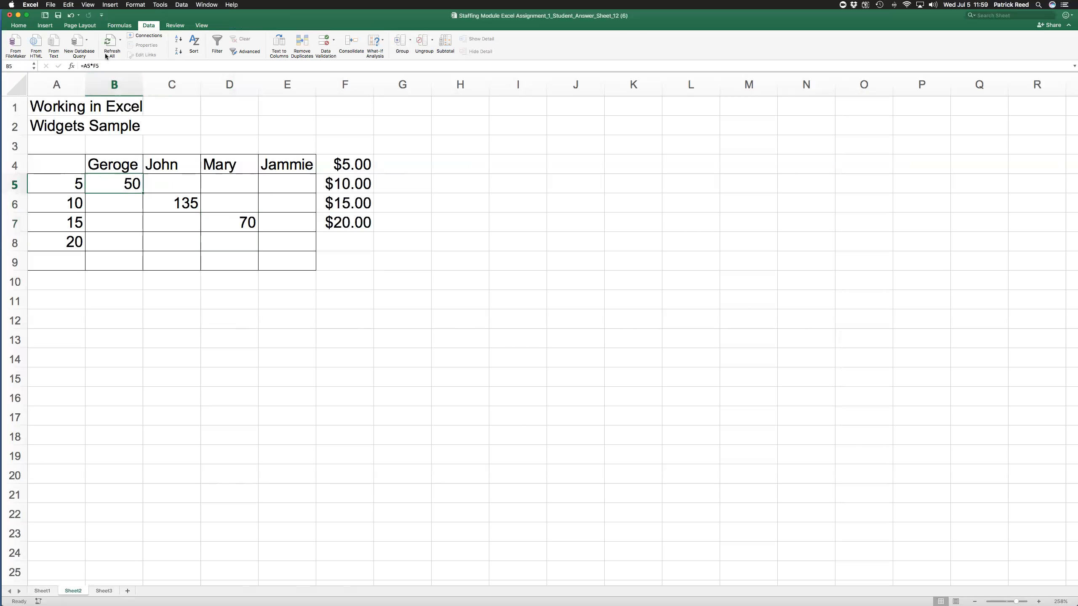